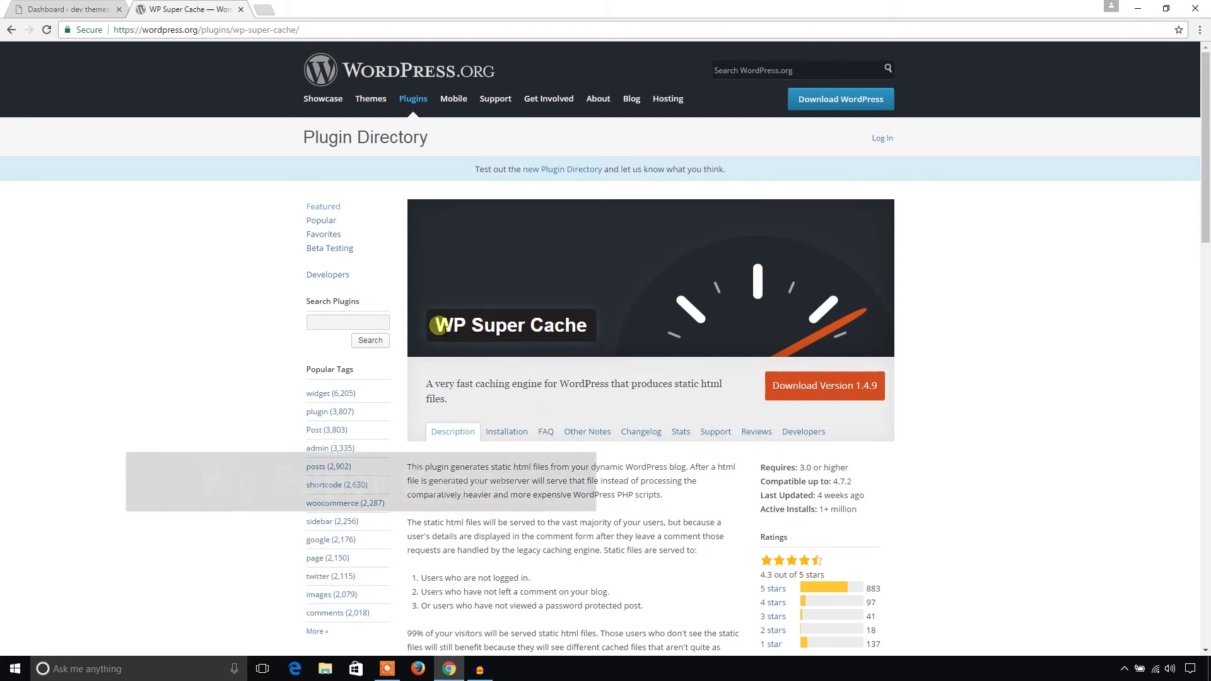
Step: Copy the title 'WP Super Cache' from its WordPress.org plugin page
left_click_drag(439, 326, 586, 334)
right_click(586, 334)
left_click(588, 336)
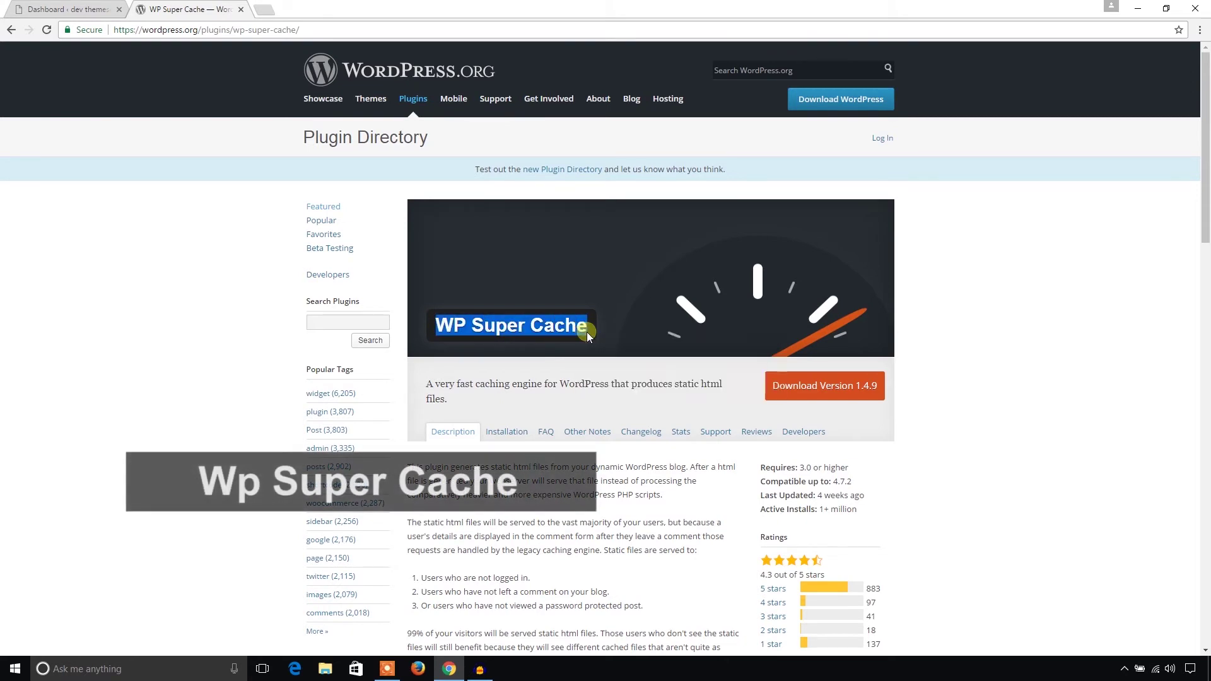
Step: From Plugins > Add New, install WP Super Cache and activate it
left_click(67, 9)
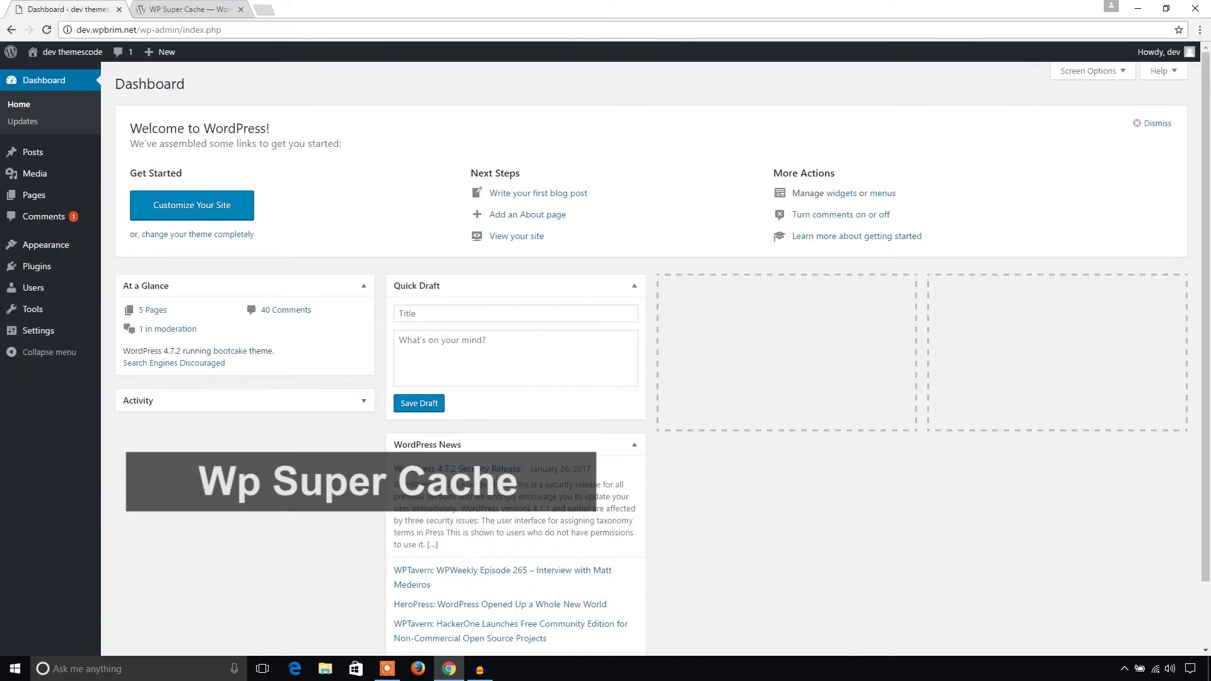
mouse_move(38, 267)
left_click(123, 268)
left_click(29, 263)
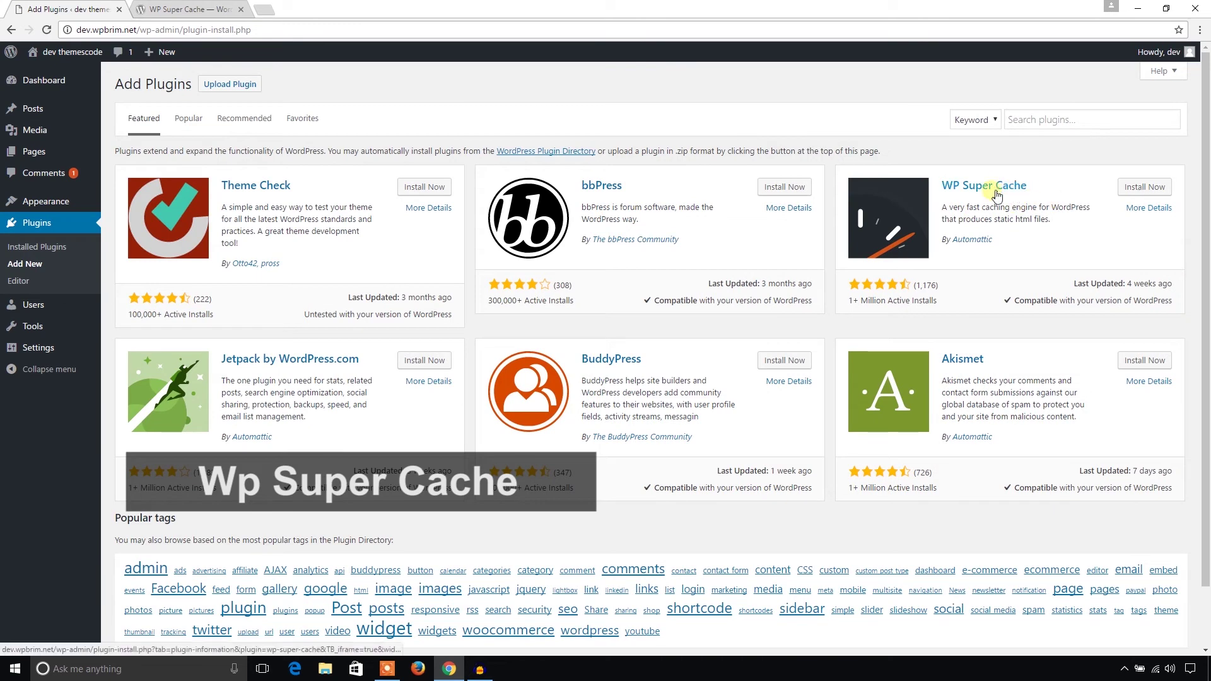
left_click(1147, 191)
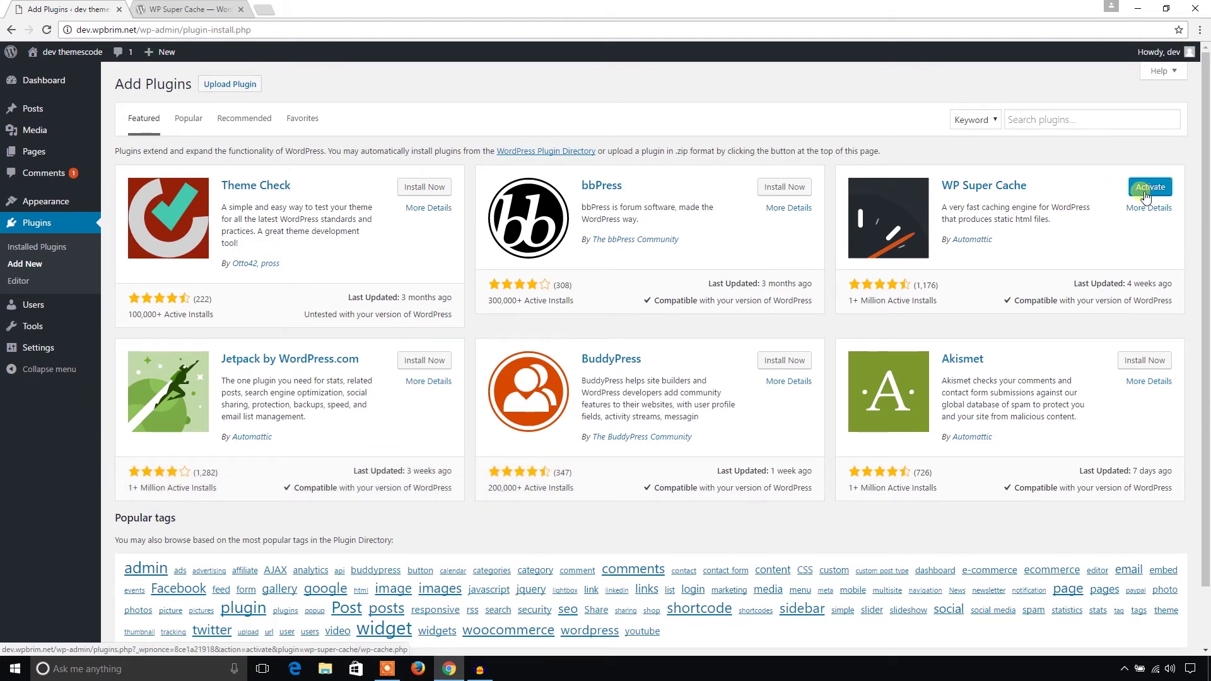
left_click(1146, 192)
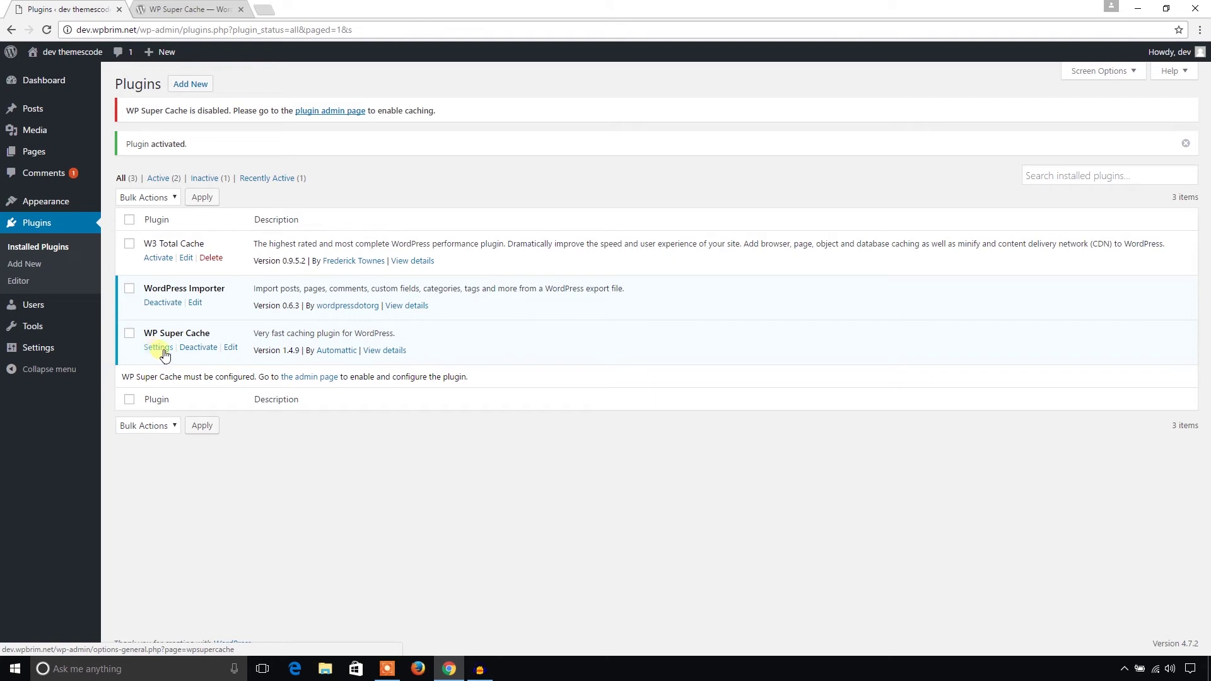
mouse_move(63, 349)
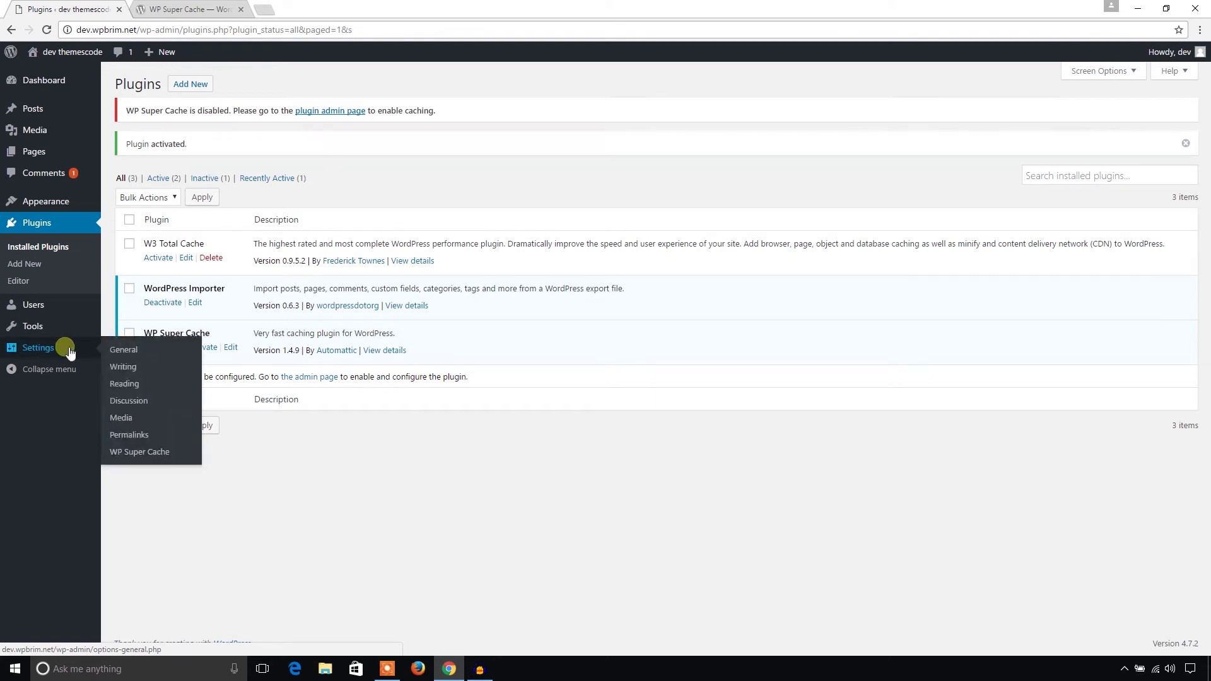
Step: On the WP Super Cache Easy settings, select Caching On and update the status
left_click(140, 452)
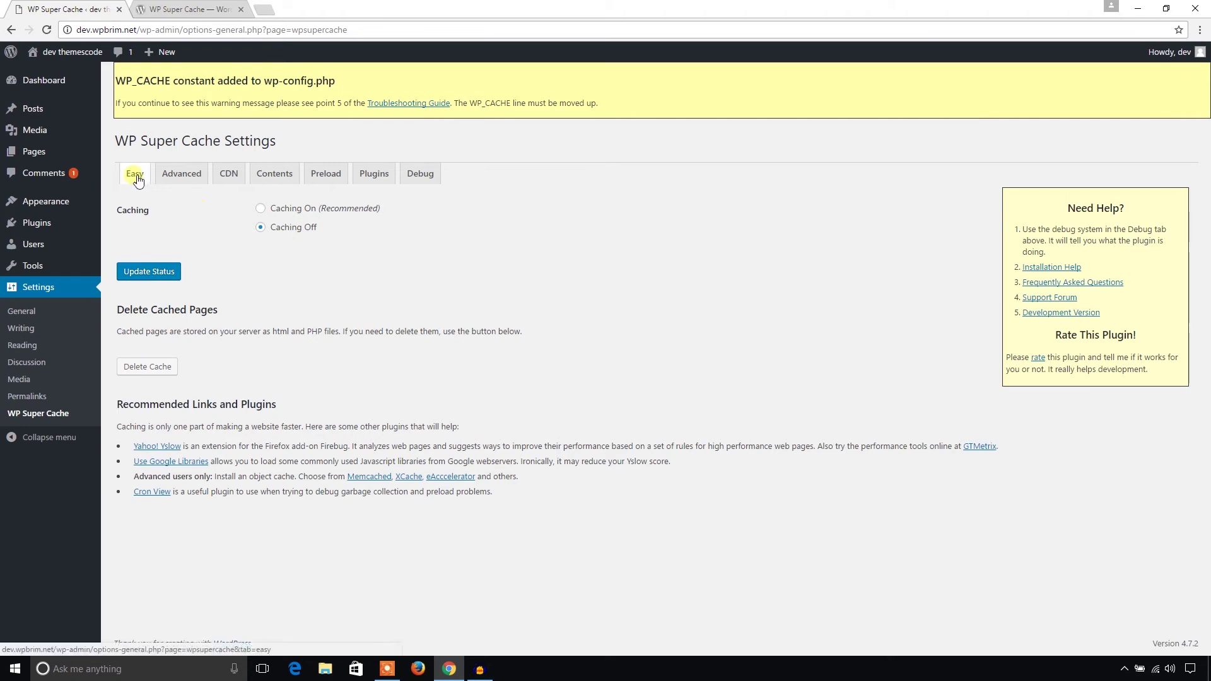
left_click(260, 209)
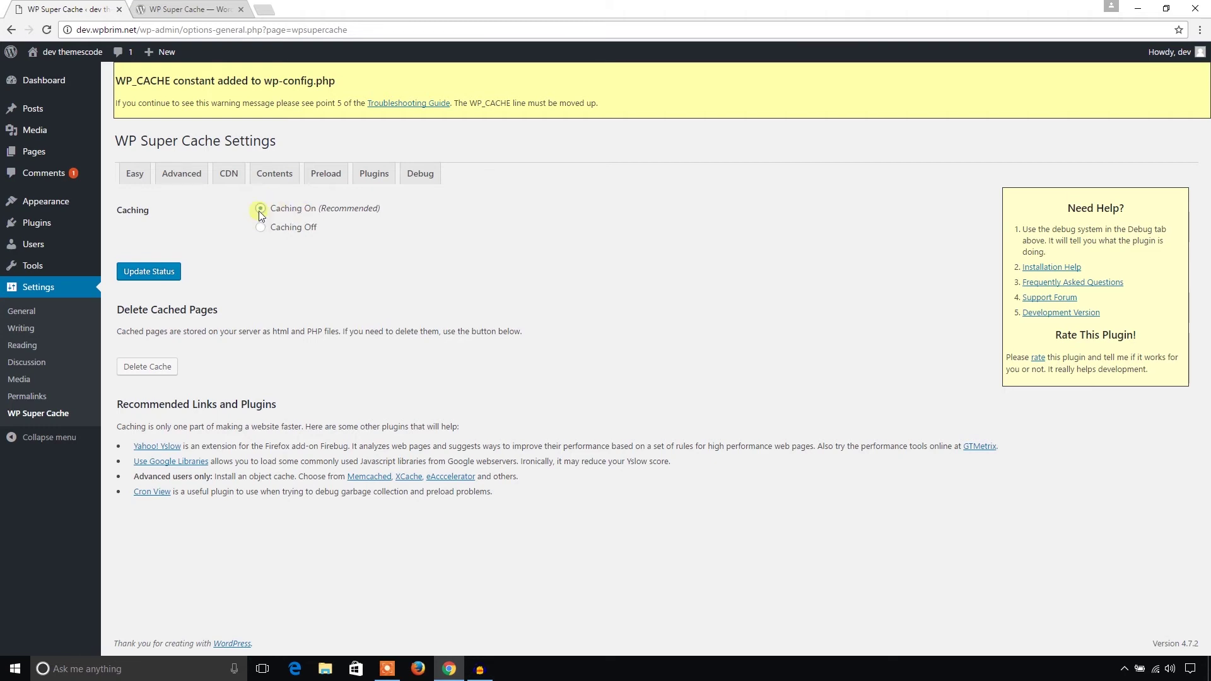
left_click(149, 272)
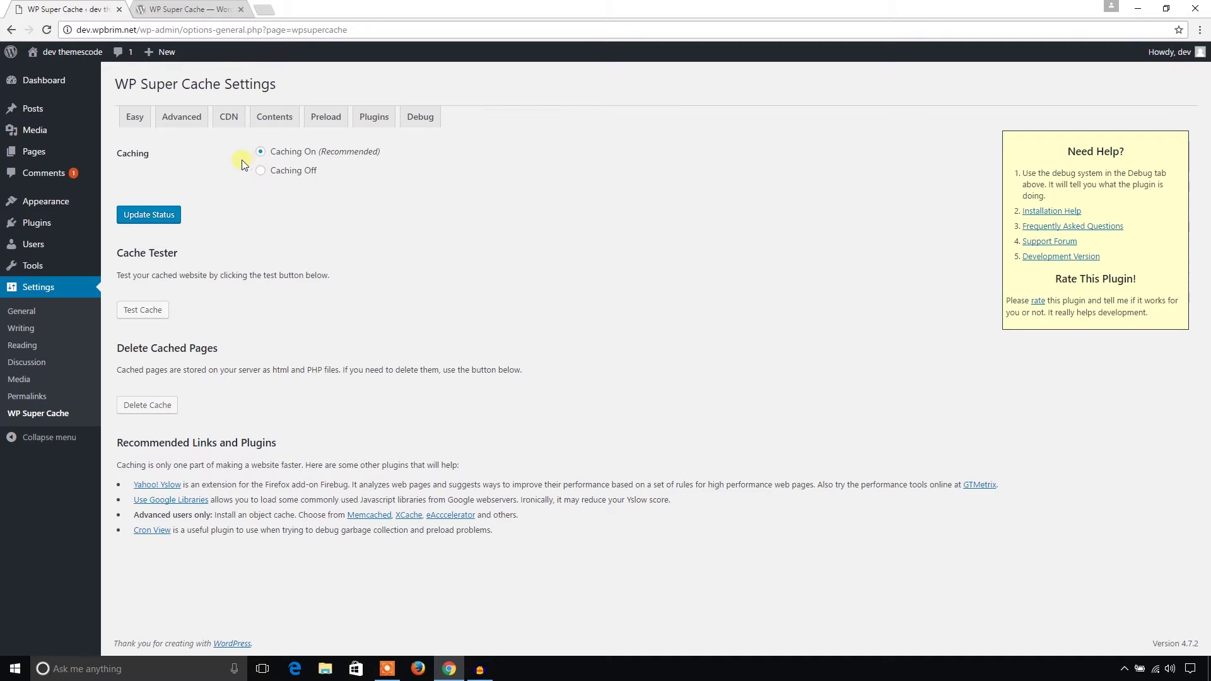
Step: On the Advanced tab, choose 'Use mod_rewrite to serve cache files'
left_click(190, 125)
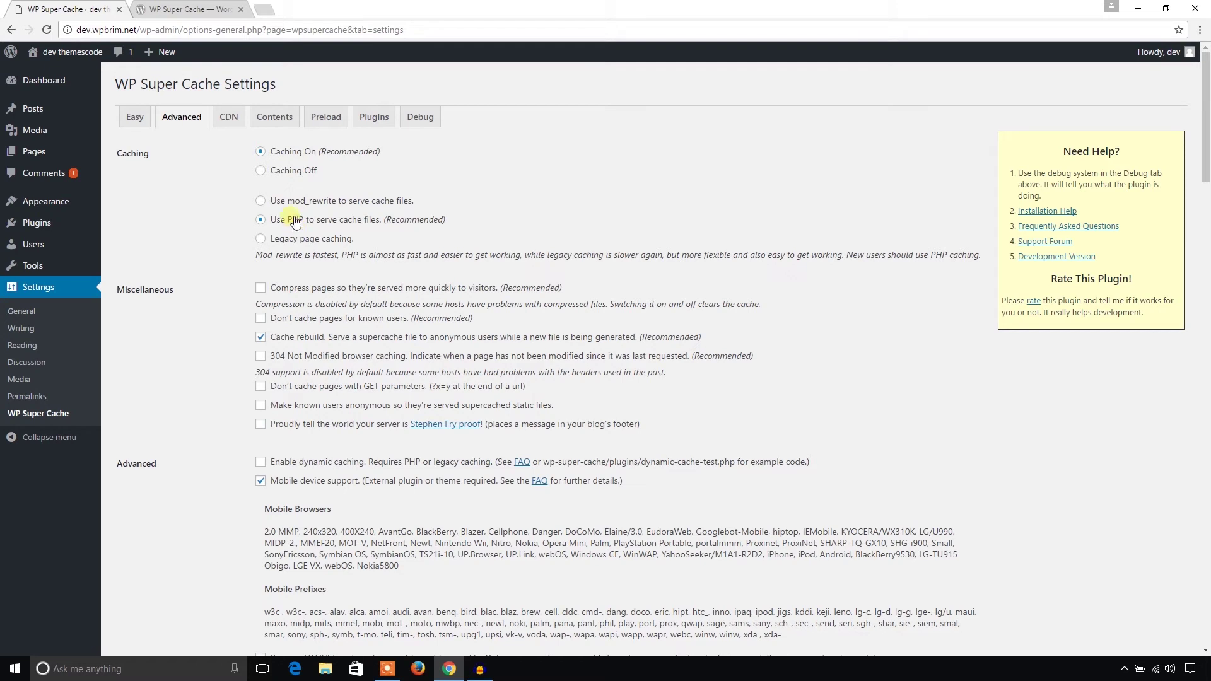
left_click(261, 201)
scroll(200, 264, "down", 1)
scroll(196, 263, "down", 1)
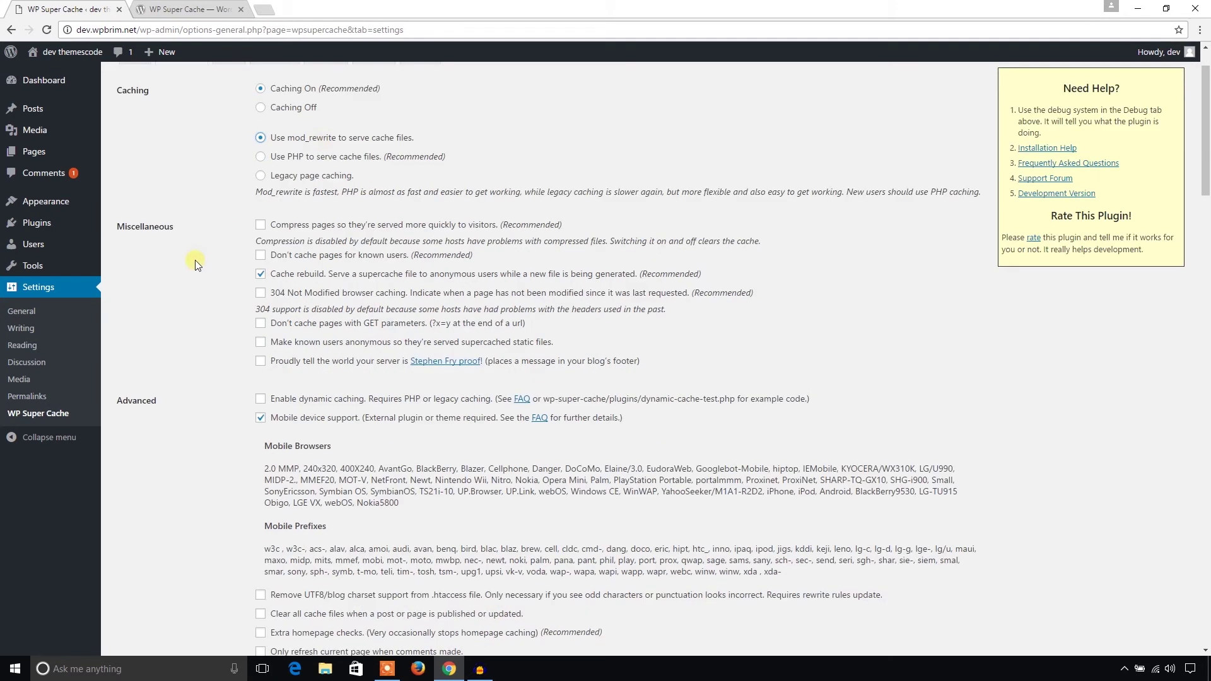
Step: Check Compress pages, skip caching for known users and GET-parameter pages, and make known users anonymous
left_click(264, 227)
left_click(264, 260)
left_click(262, 324)
left_click(261, 344)
scroll(233, 397, "down", 2)
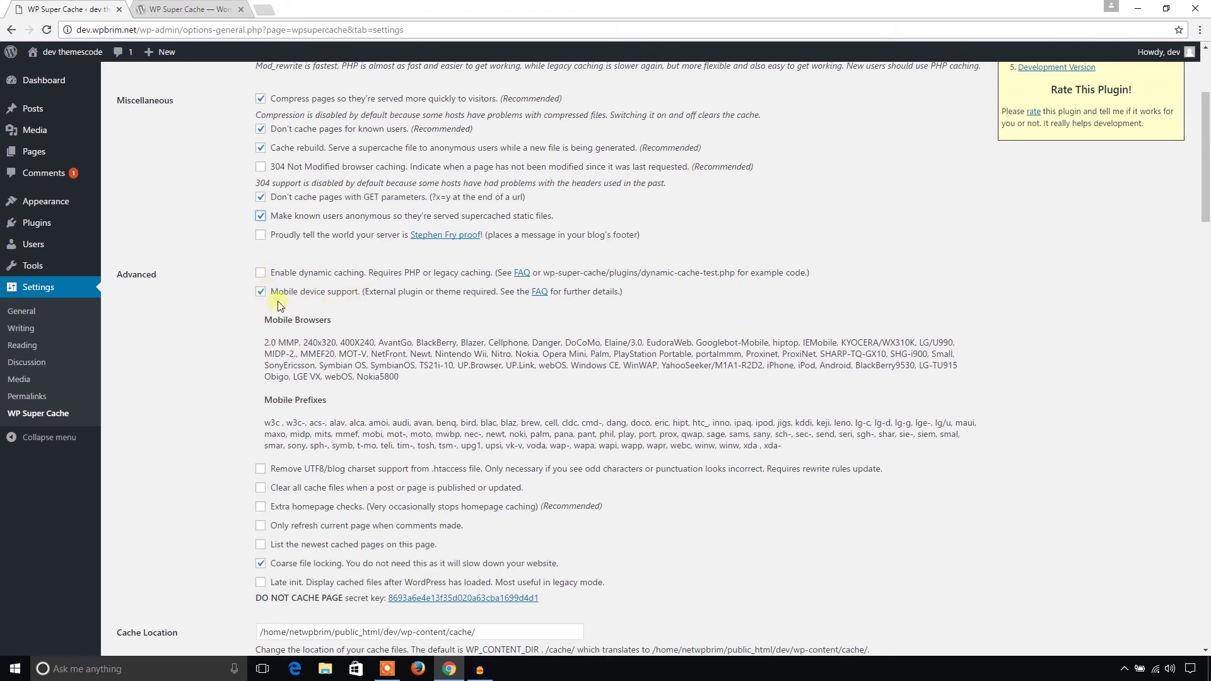
Step: Review the Cache Location path and keep it as wp-content/cache/
scroll(270, 301, "down", 2)
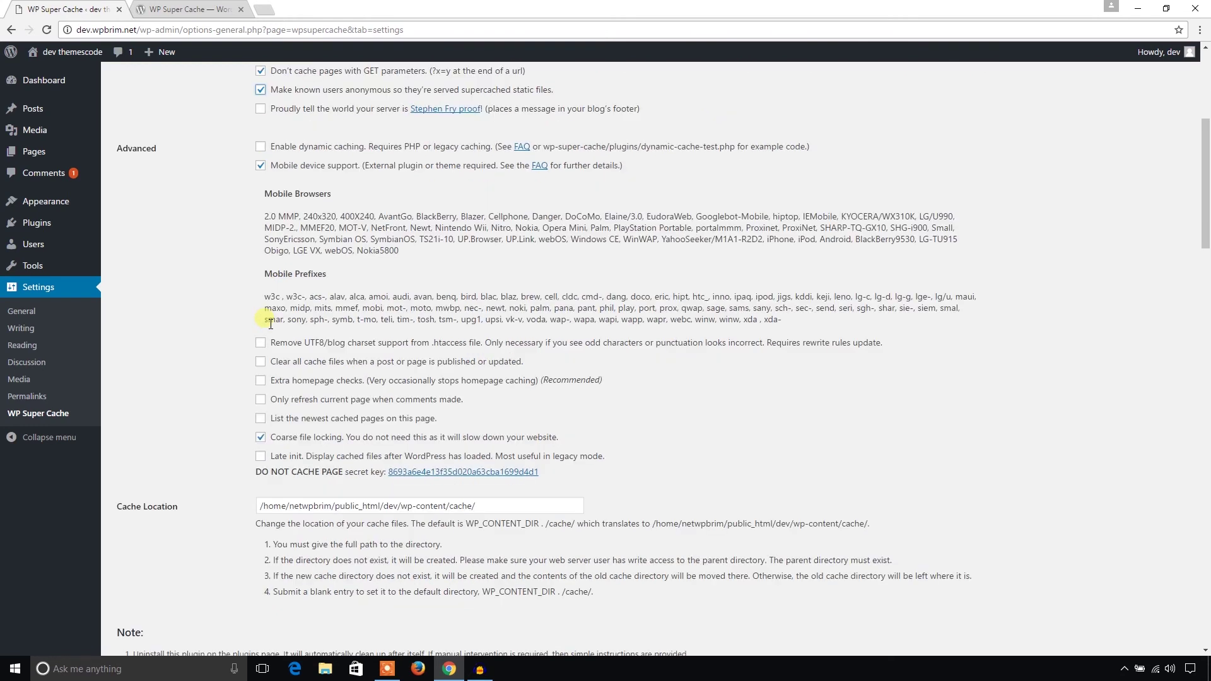
scroll(271, 328, "down", 2)
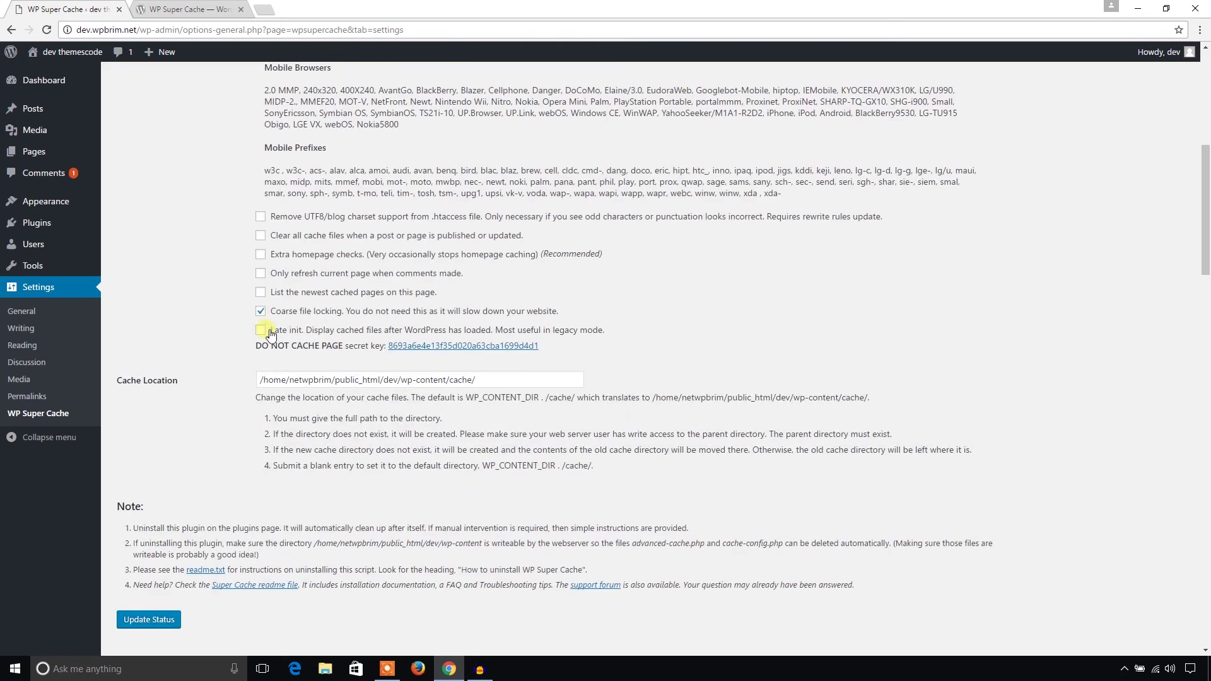
left_click_drag(479, 380, 262, 382)
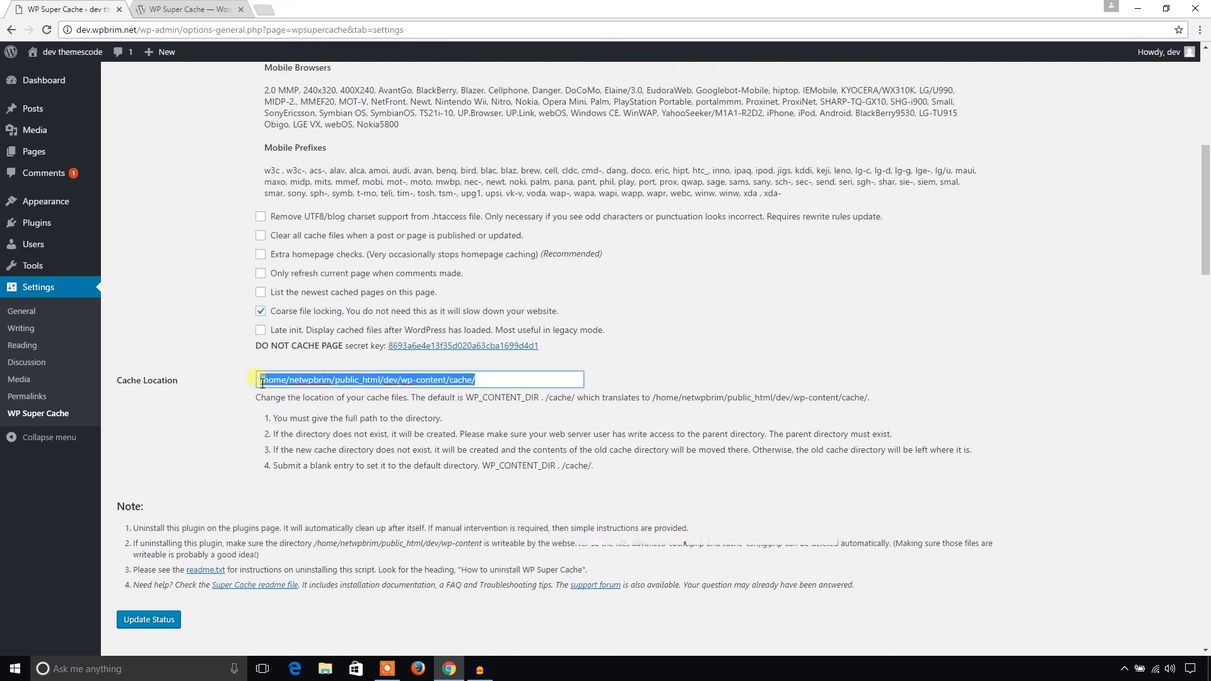
left_click(190, 9)
left_click(95, 9)
left_click(525, 378)
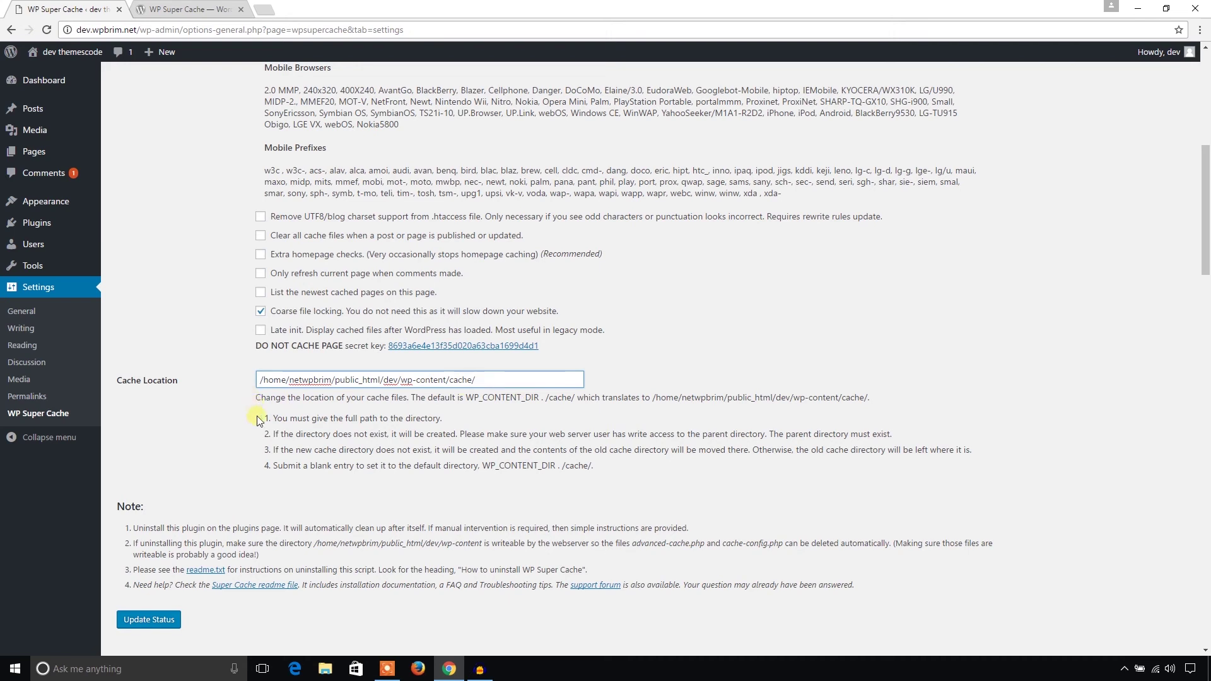
Step: Save the Advanced settings and review the mod_rewrite rules listed for the site's .htaccess
key("Return")
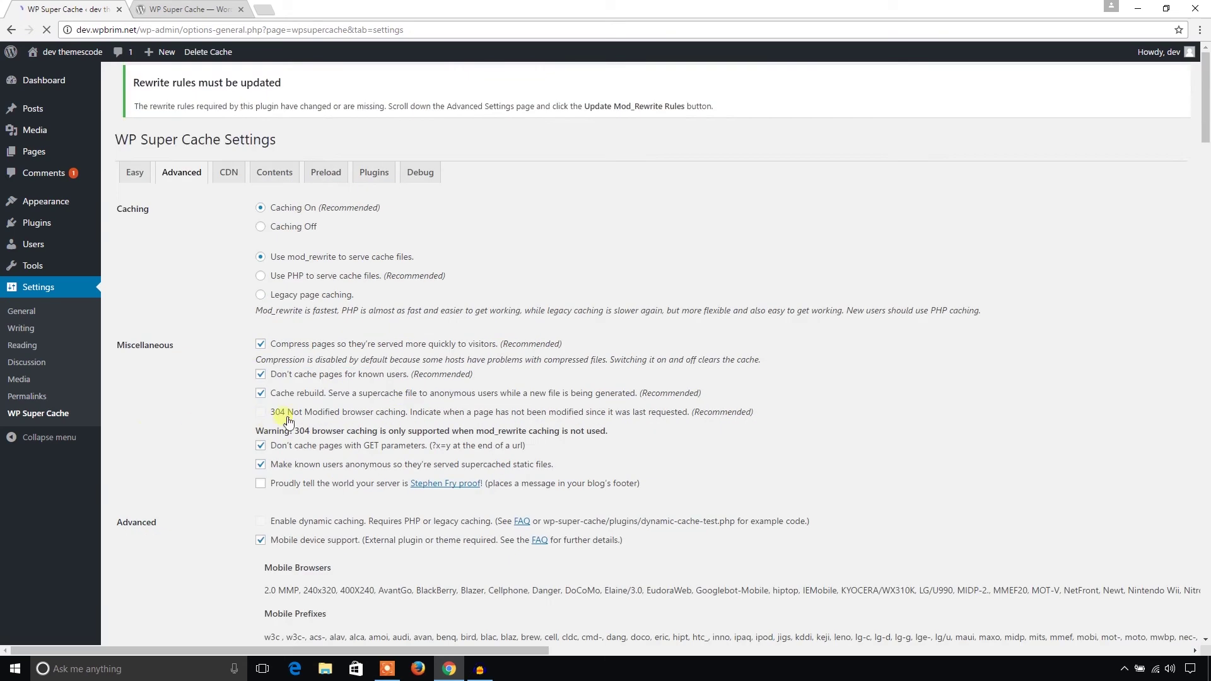
scroll(270, 411, "down", 20)
scroll(270, 412, "up", 10)
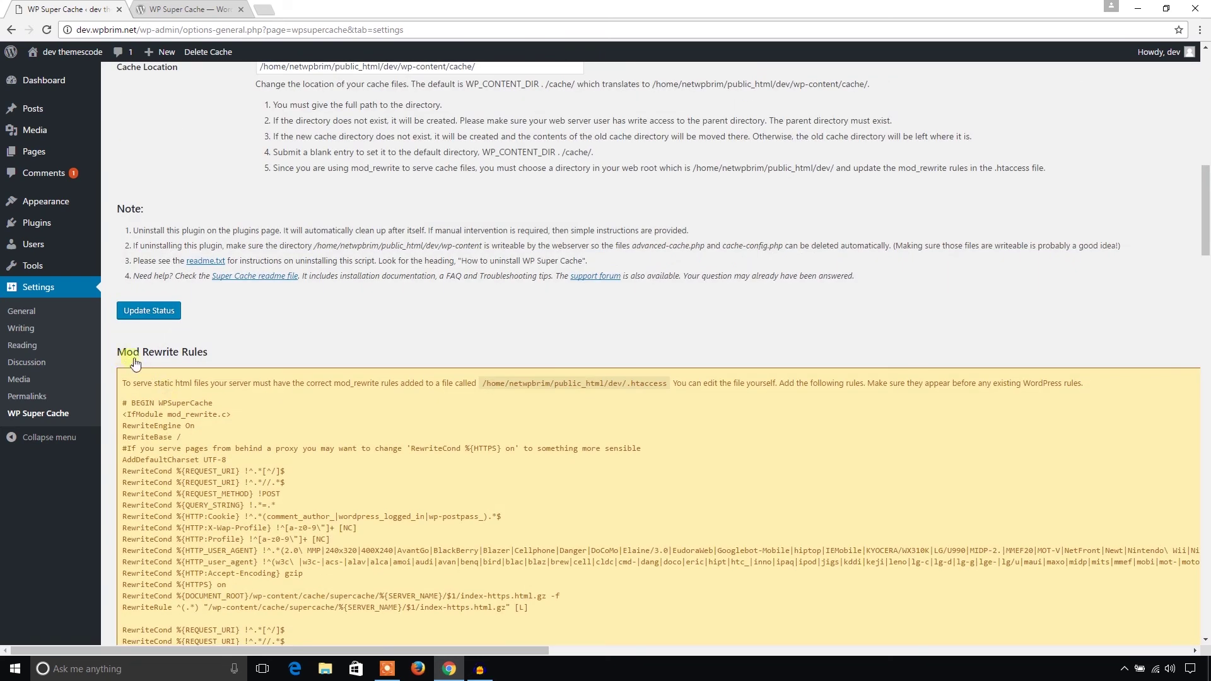
scroll(248, 340, "up", 12)
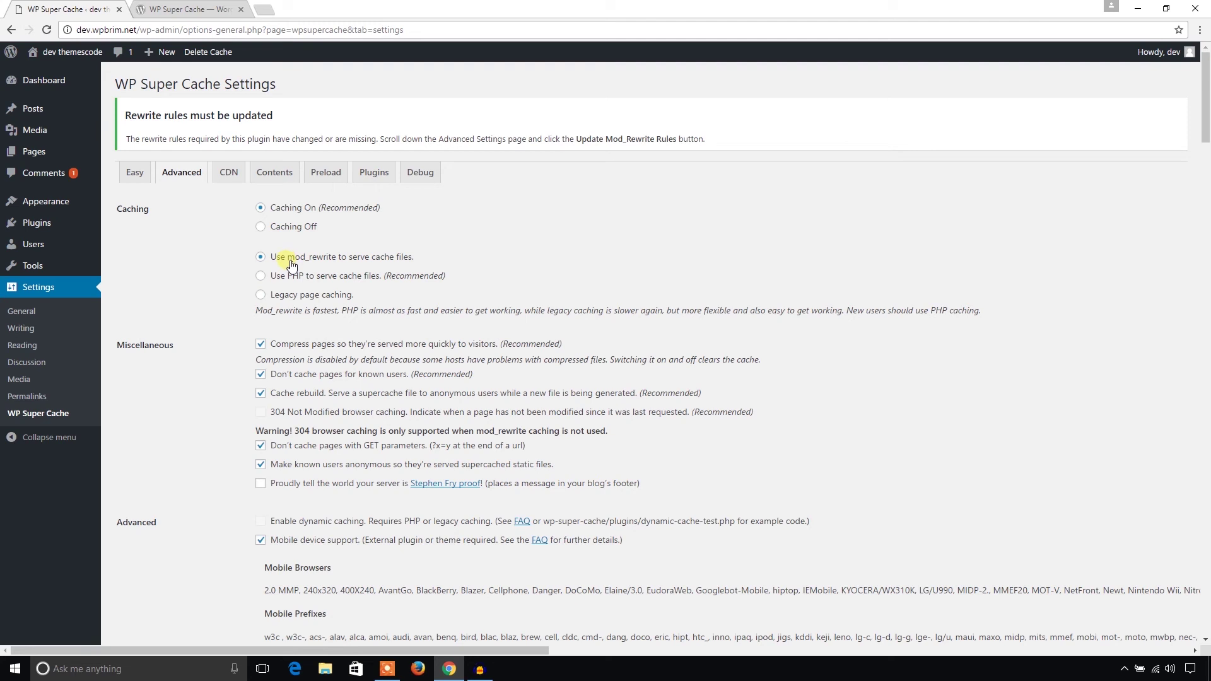
scroll(291, 262, "down", 20)
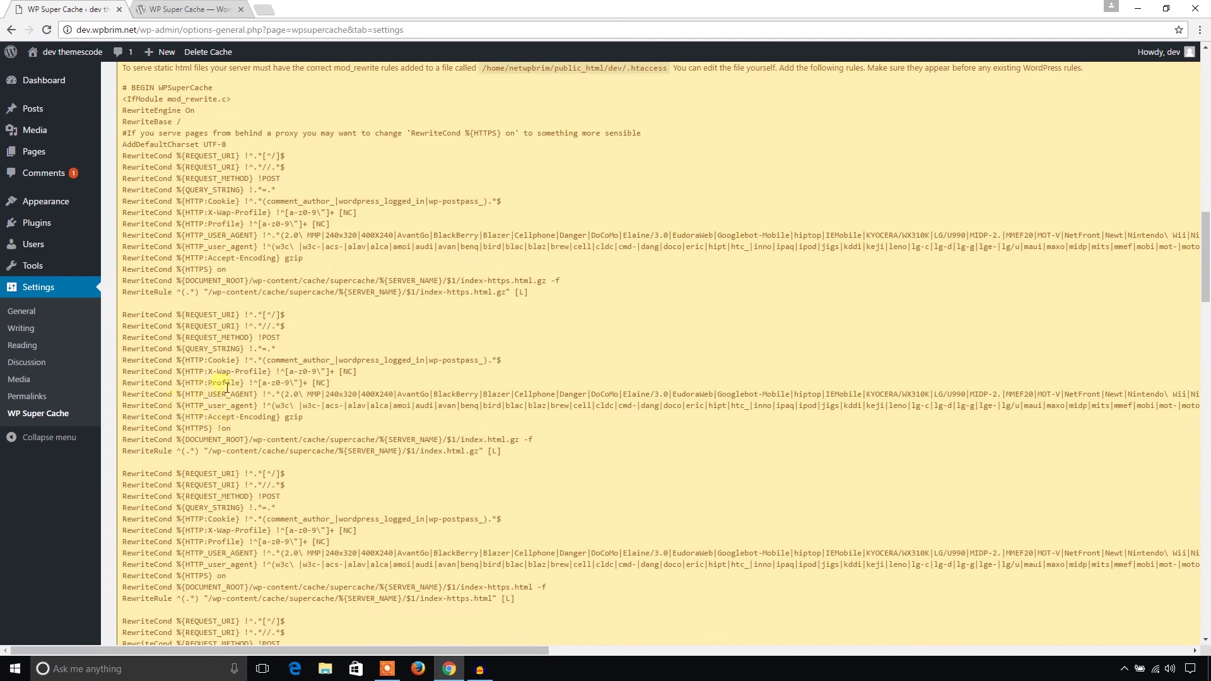
scroll(226, 387, "up", 5)
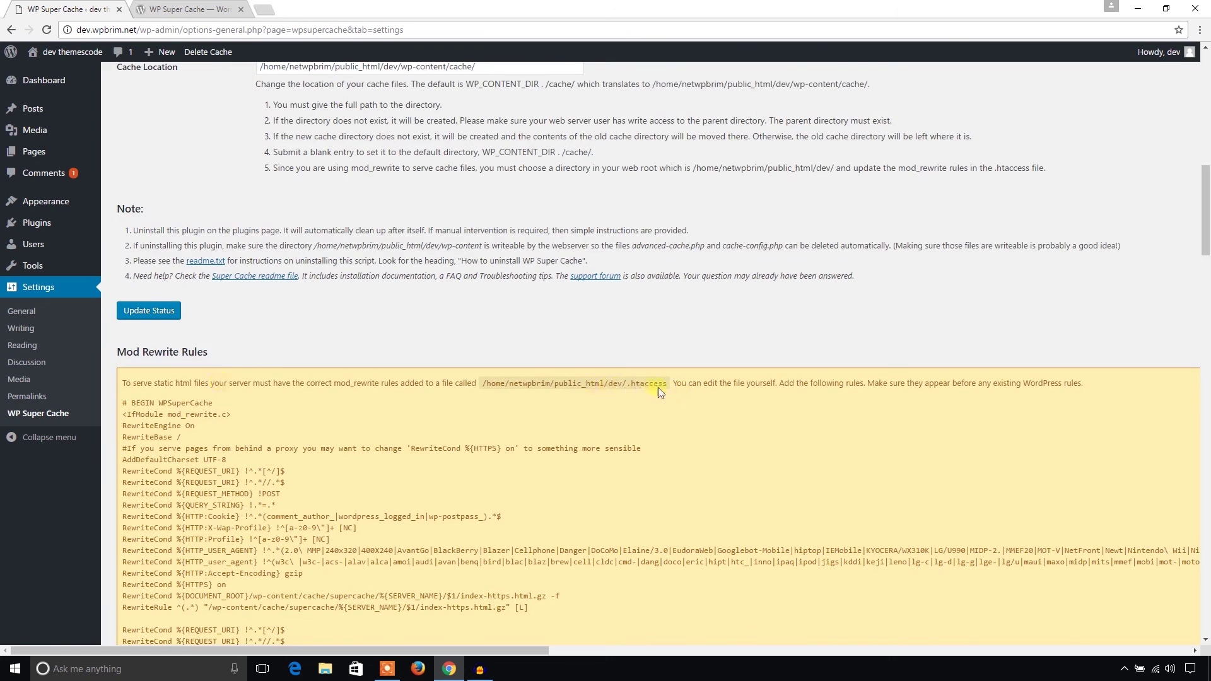
left_click_drag(673, 389, 562, 391)
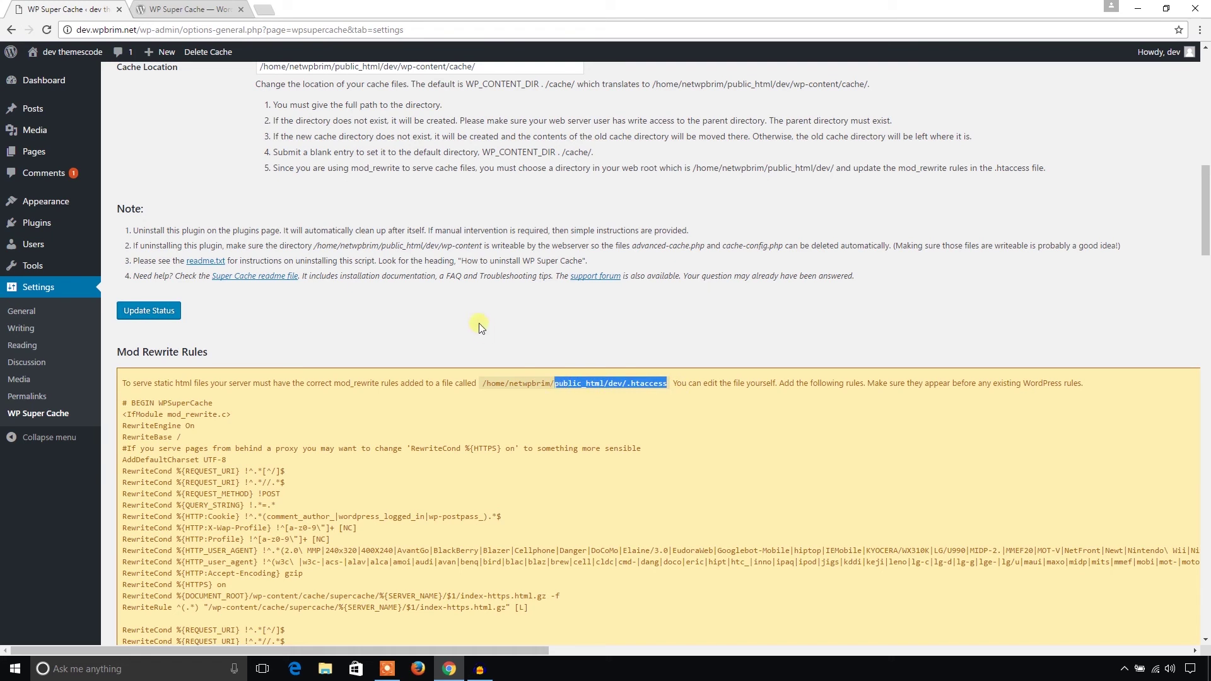
scroll(345, 411, "down", 5)
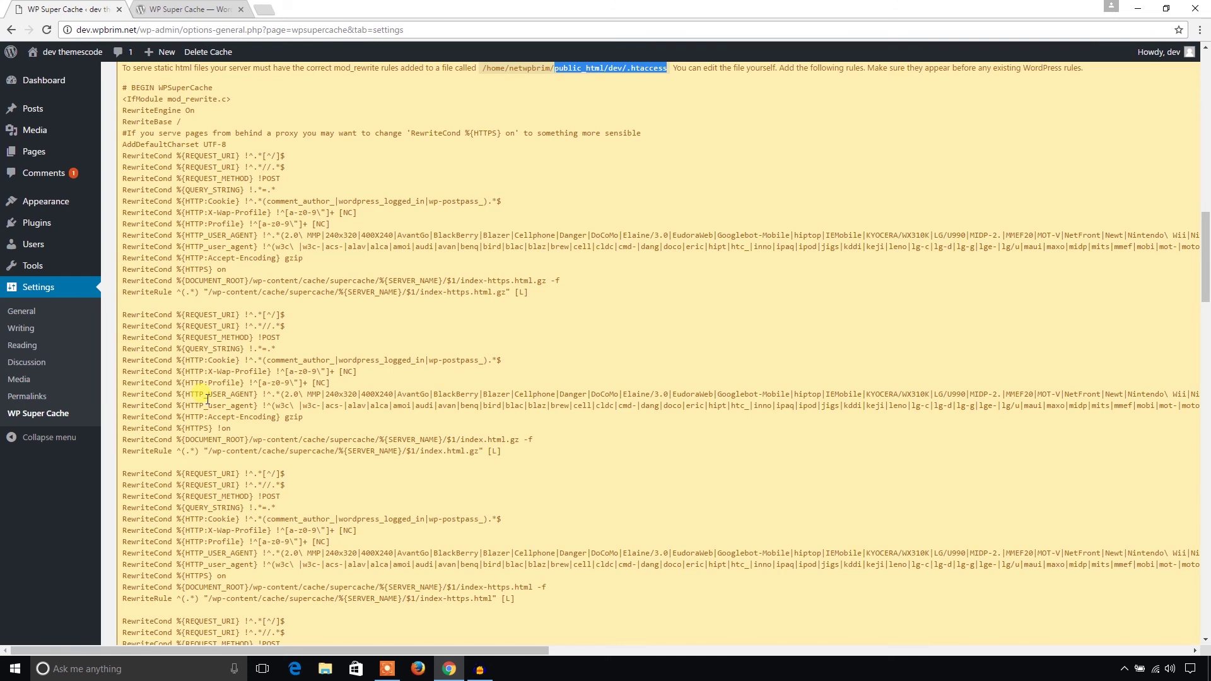
scroll(207, 399, "down", 15)
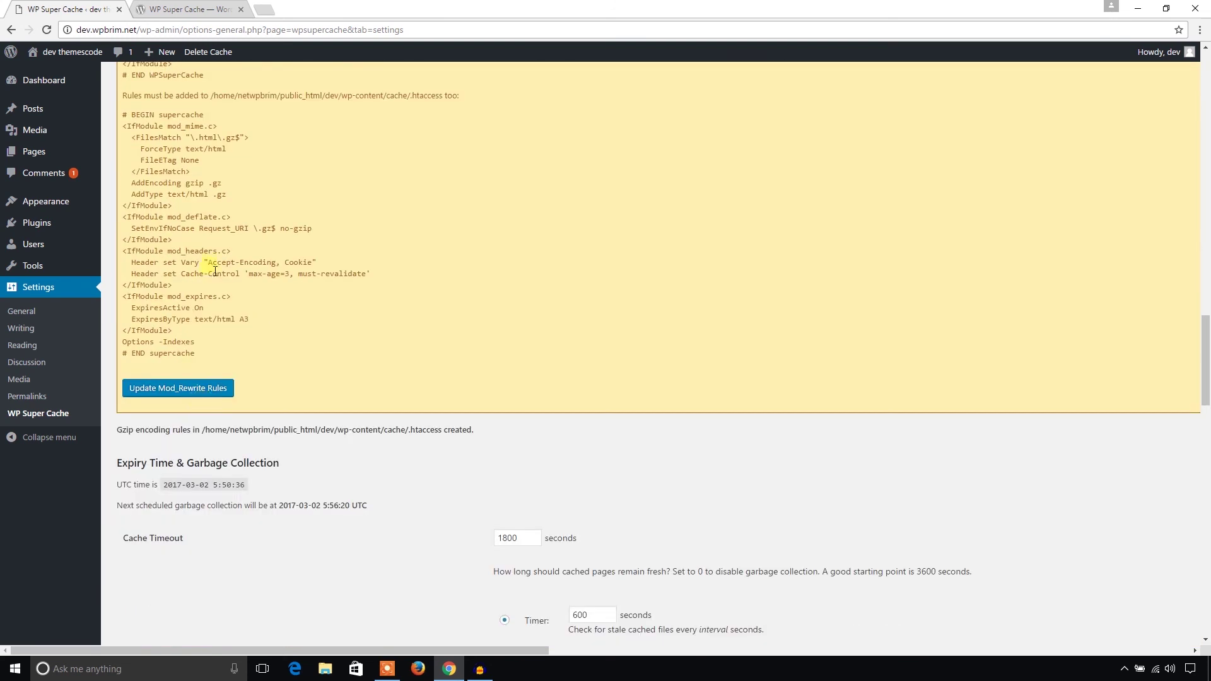
Step: Apply Update Mod_Rewrite Rules and check the 'Mod Rewrite rules updated!' message
left_click(189, 394)
left_click(174, 391)
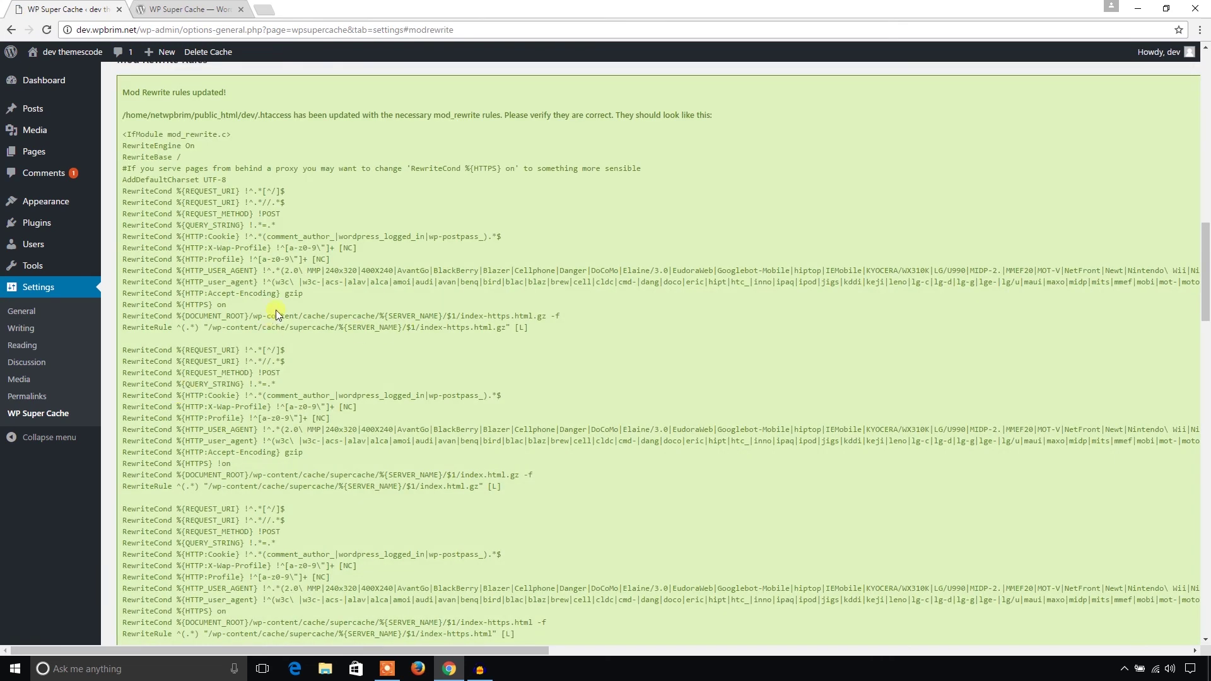
scroll(275, 310, "up", 6)
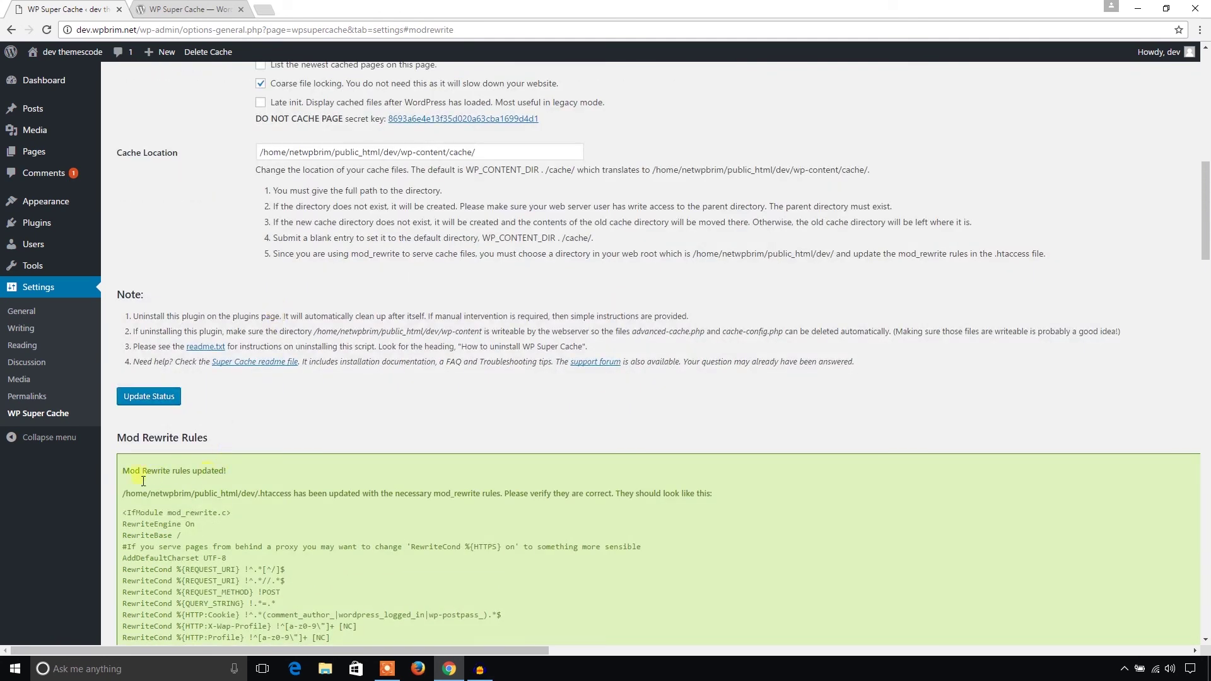
left_click_drag(122, 472, 234, 472)
scroll(126, 378, "down", 15)
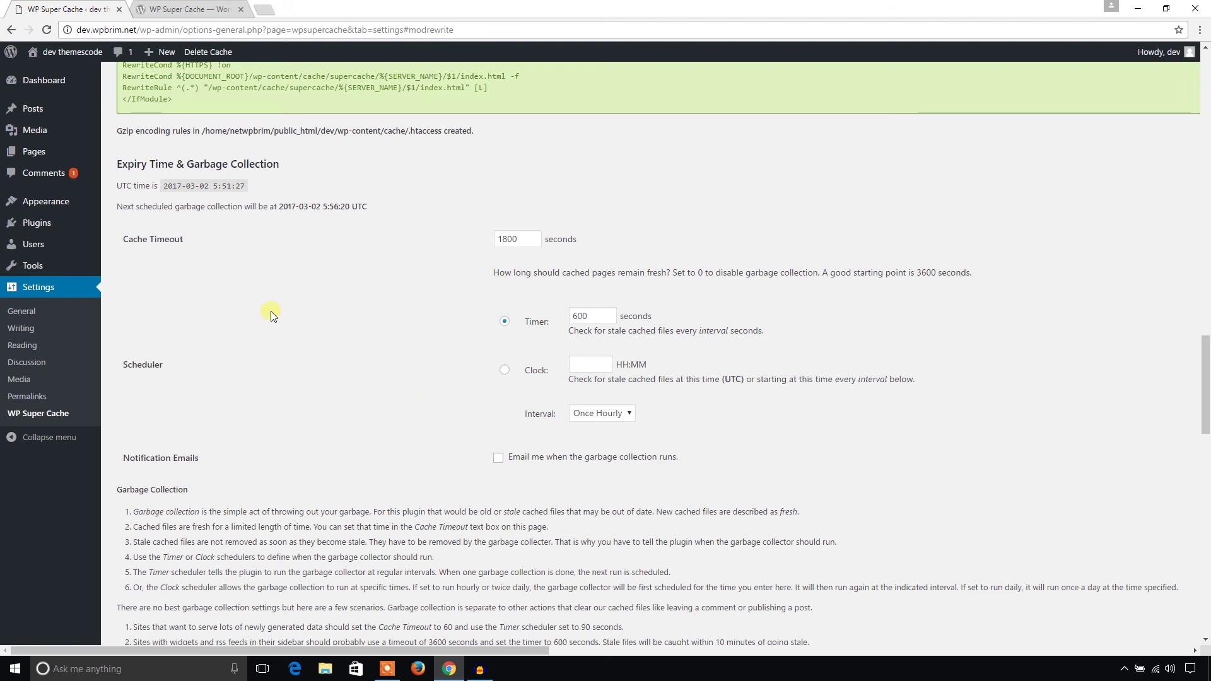
scroll(270, 377, "down", 4)
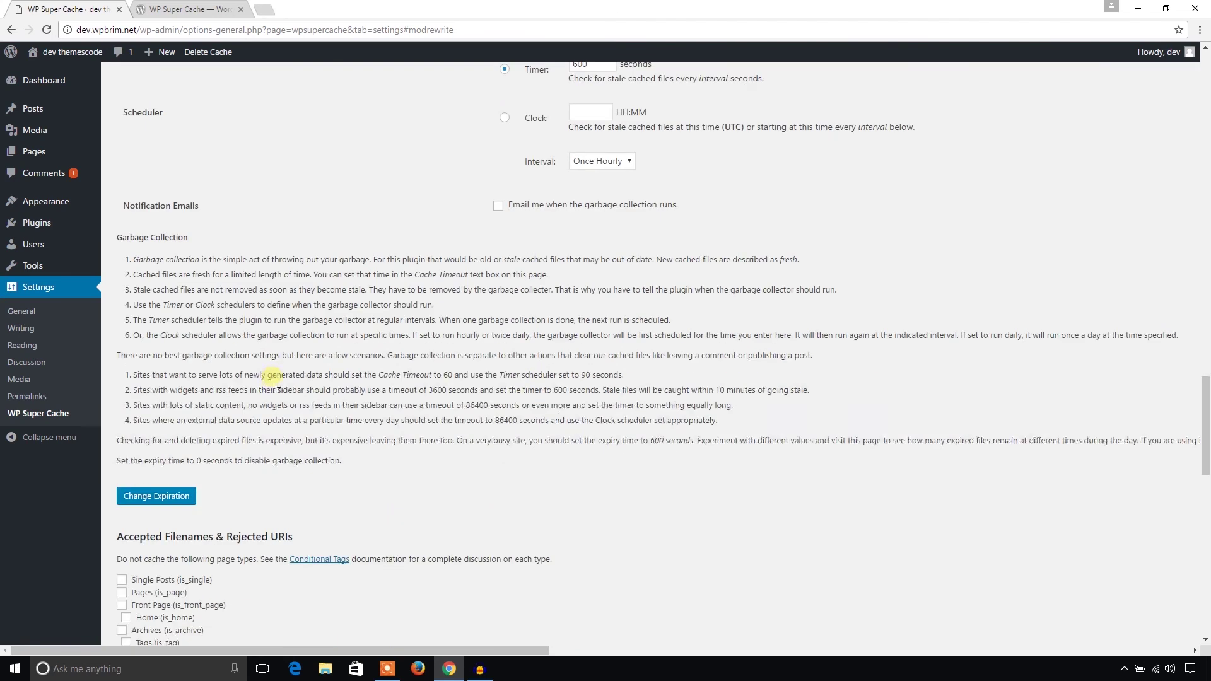
scroll(272, 391, "down", 15)
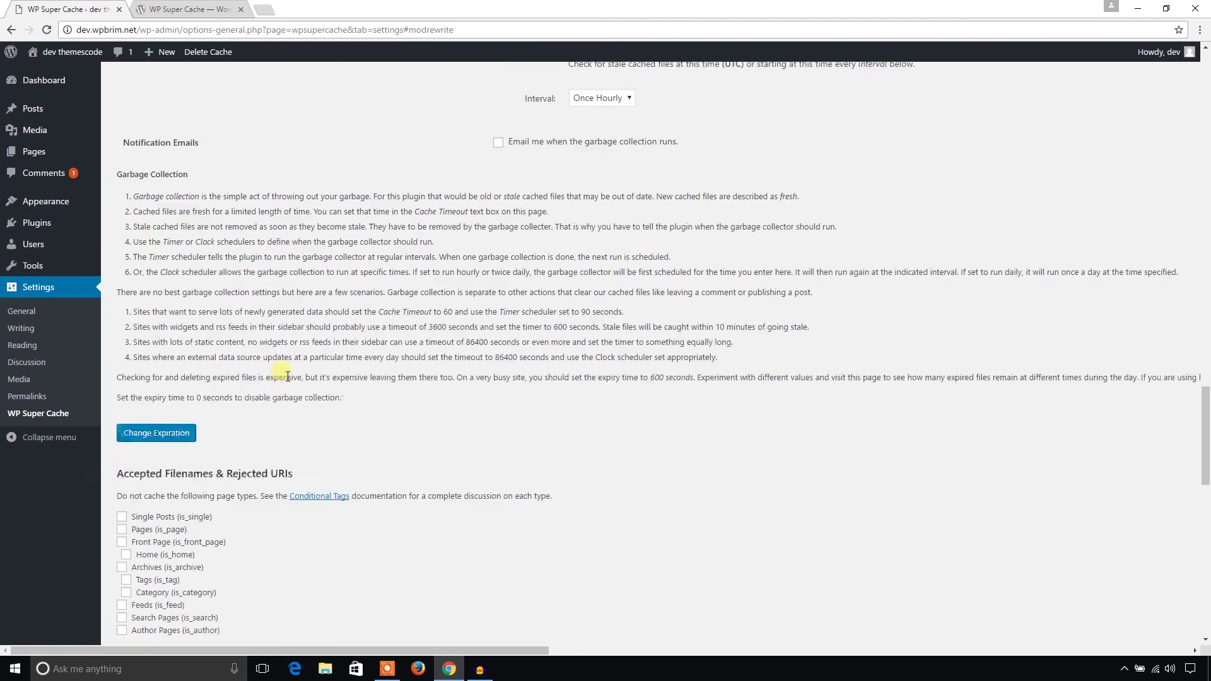
scroll(259, 413, "up", 20)
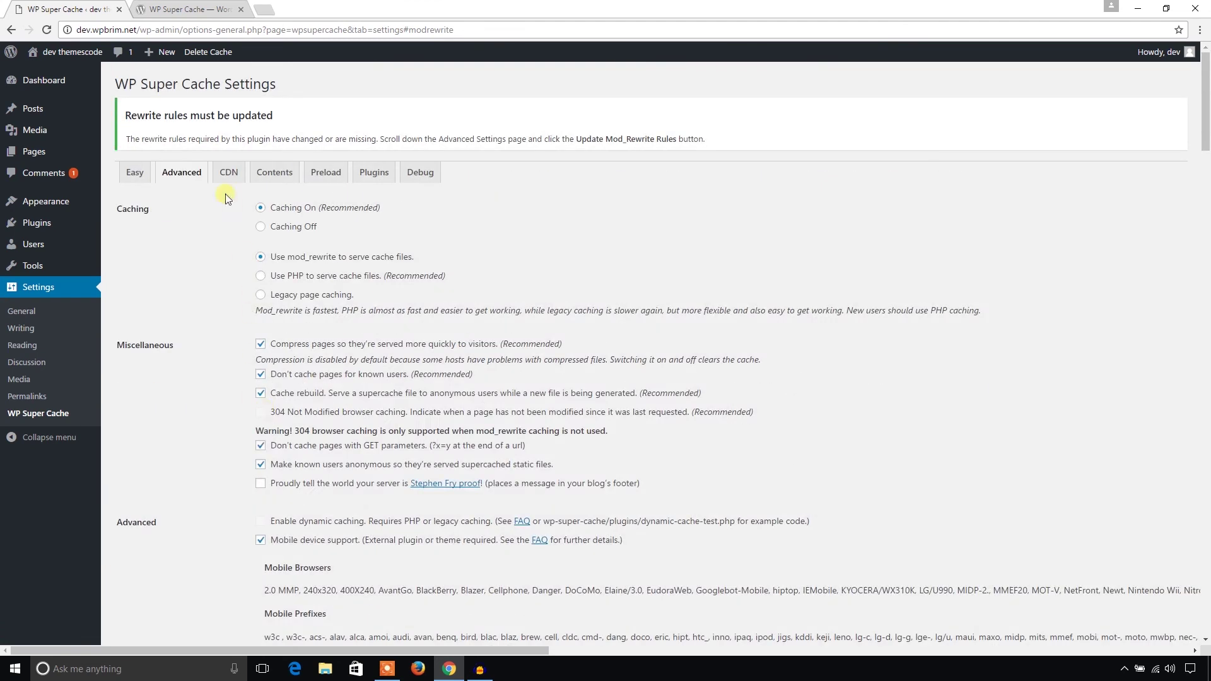
Step: Review the CDN tab, then view the Contents tab showing 0 cached and 0 expired pages
left_click(229, 174)
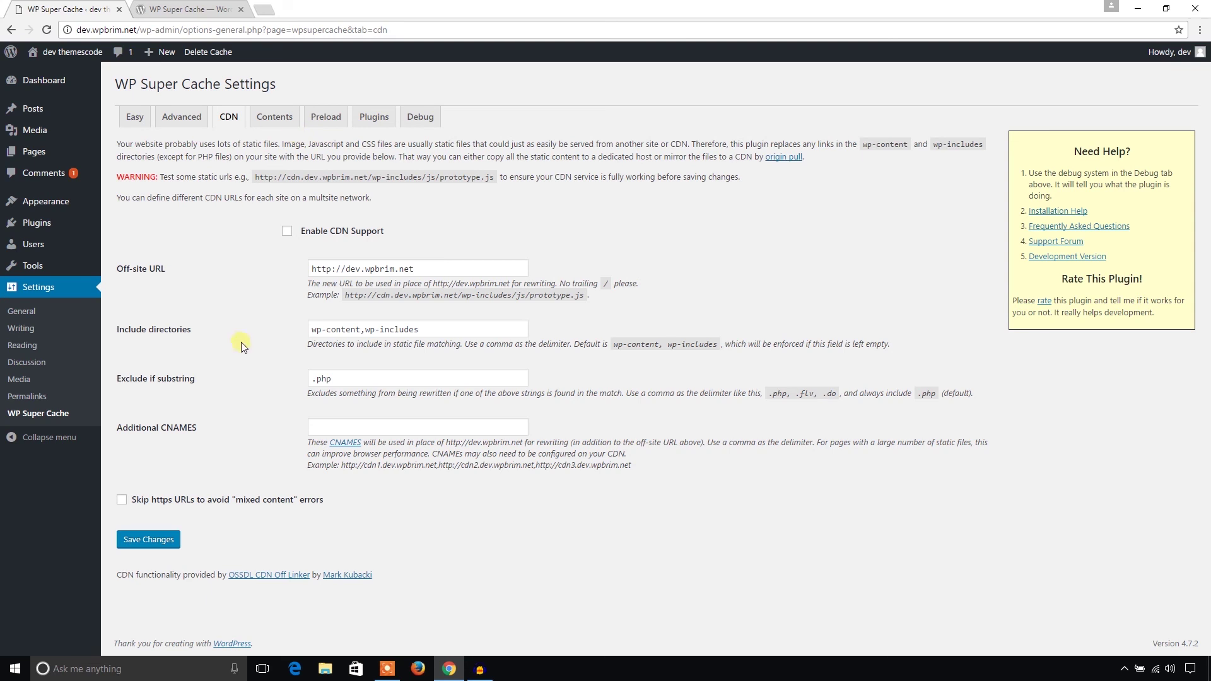
left_click(284, 126)
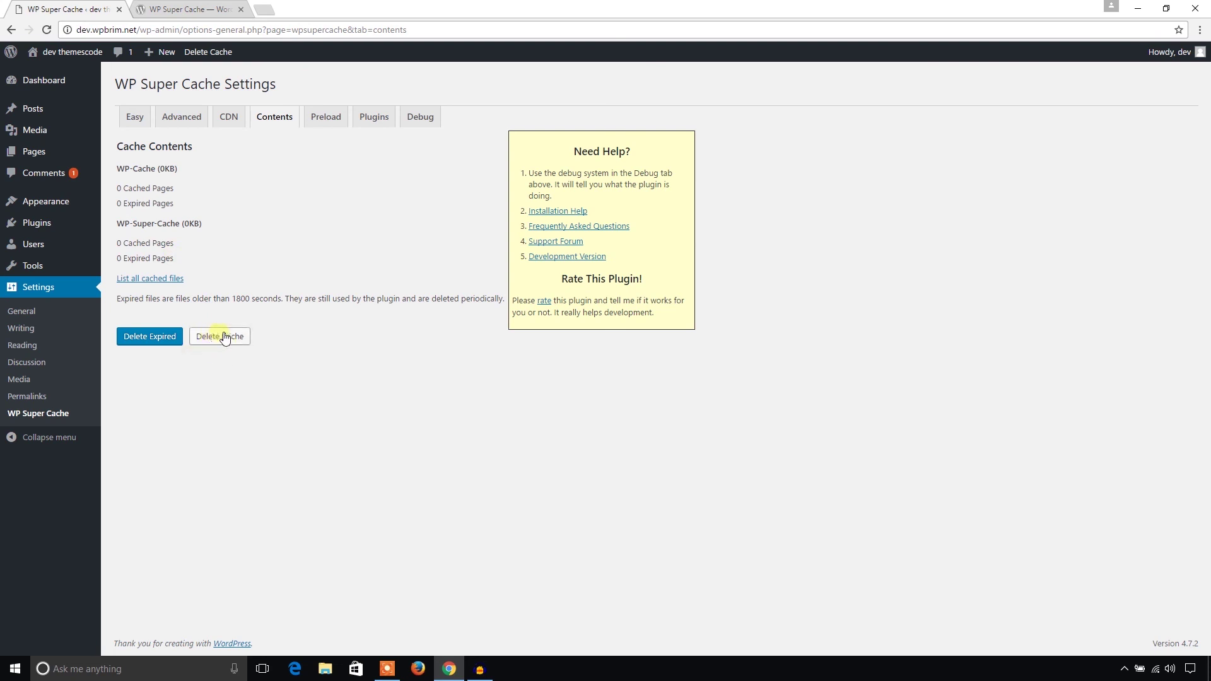
Step: Delete expired cache pages on the Contents tab and go back to the Dashboard
left_click(146, 342)
left_click(50, 88)
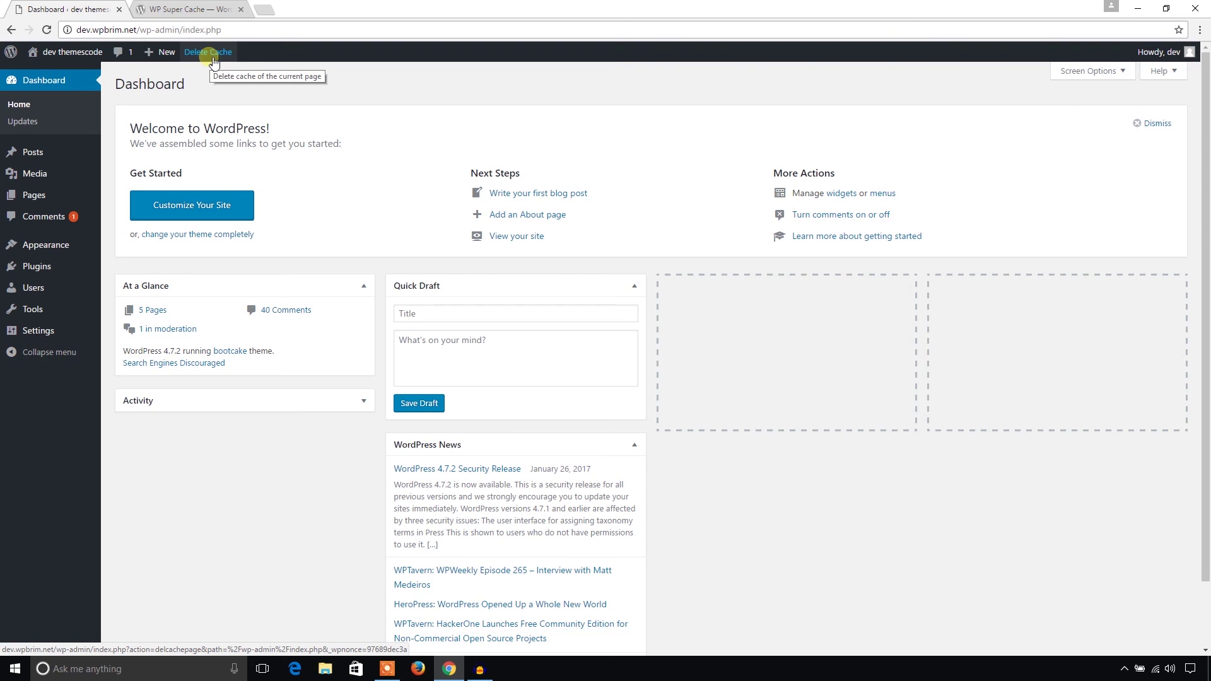
Step: Delete the cached copy of the Dashboard page from the admin toolbar
left_click(213, 58)
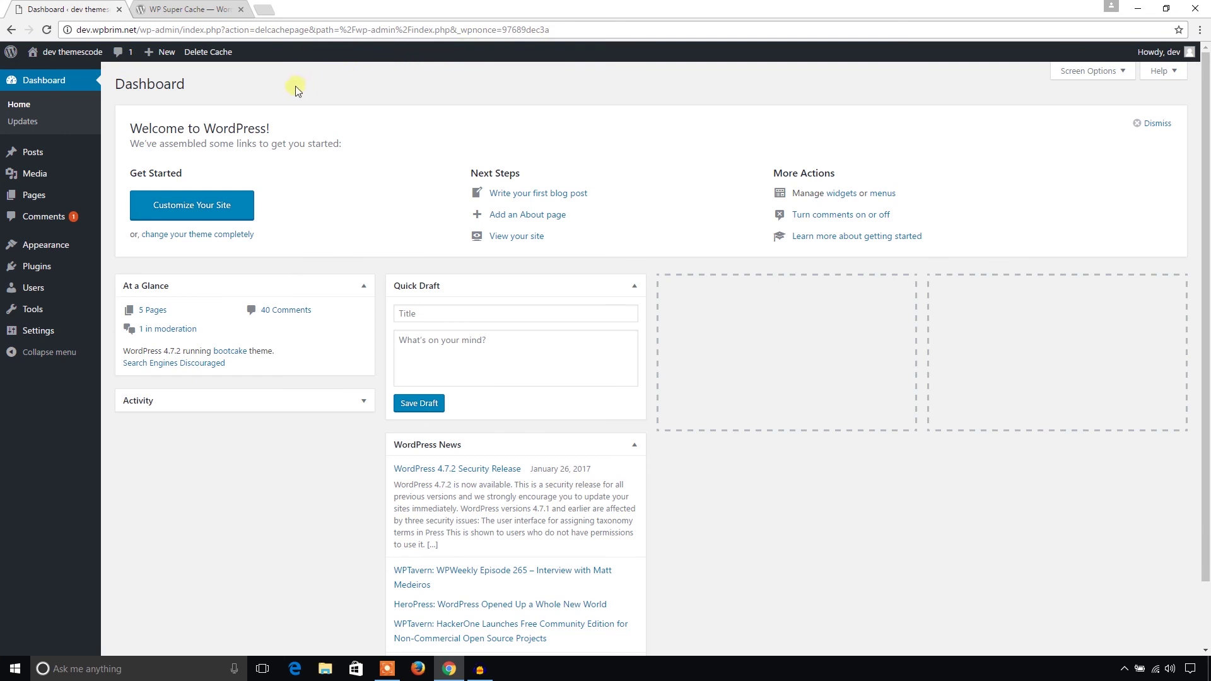
Step: Go to Plugins > Installed Plugins to confirm WP Super Cache is active
mouse_move(47, 266)
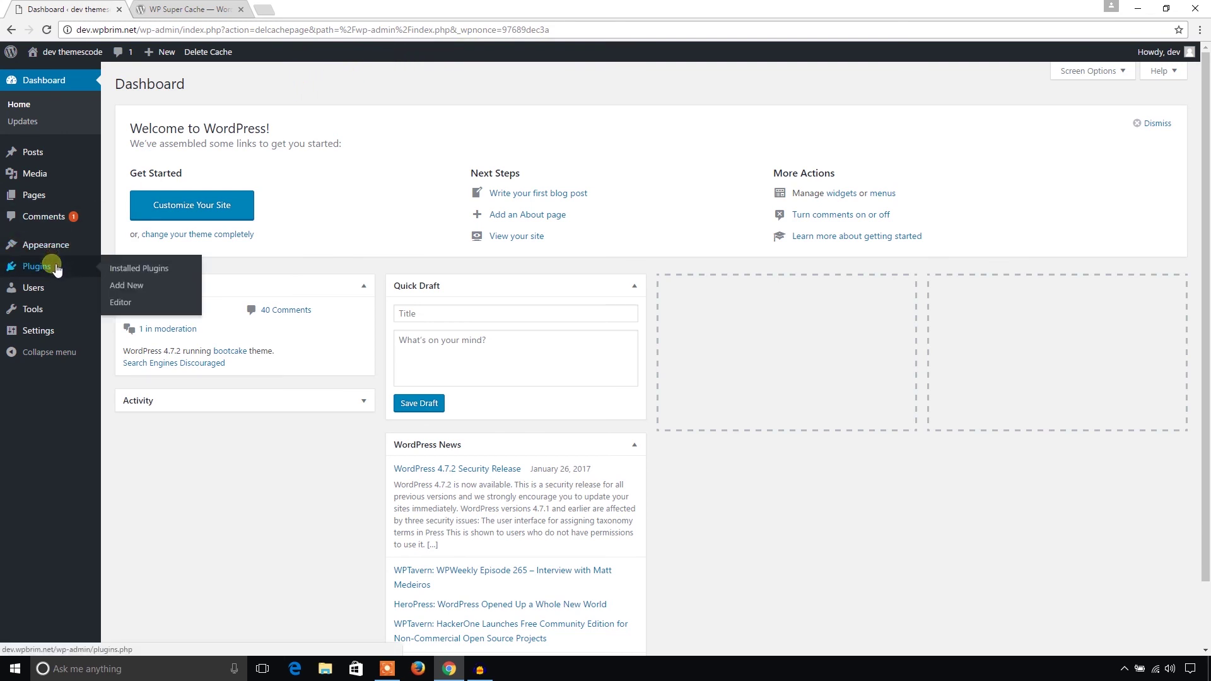
left_click(136, 270)
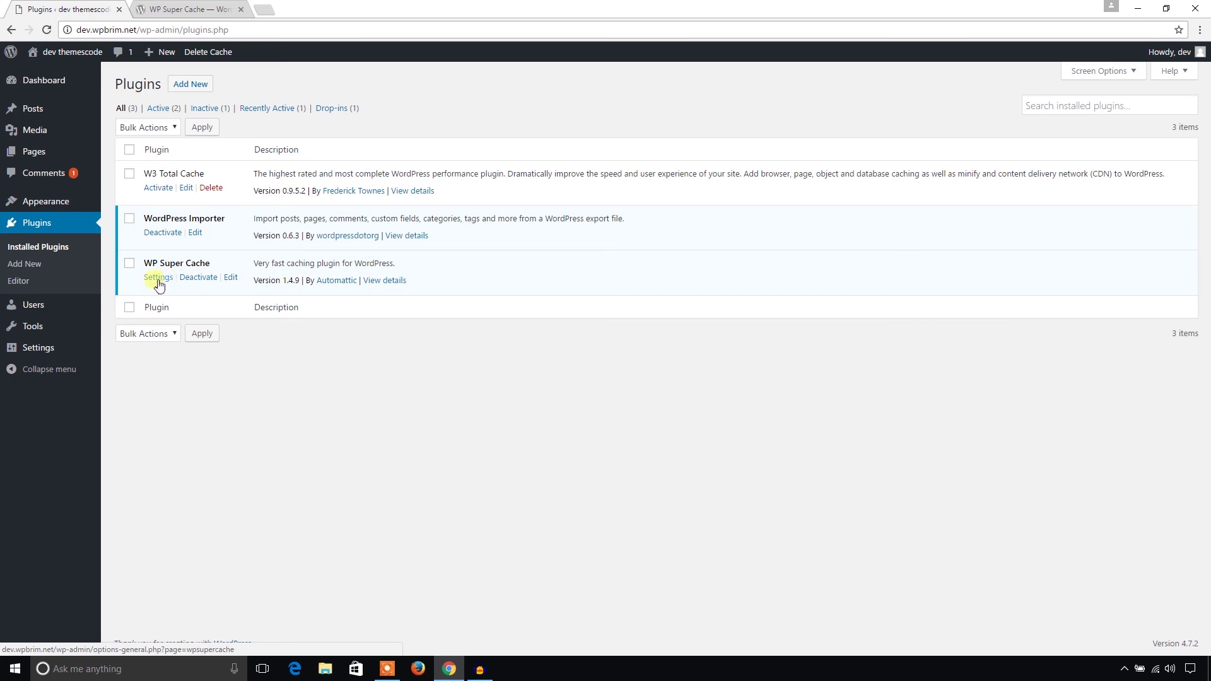
Step: Switch back to the WP Super Cache page in the WordPress.org Plugin Directory
key("ctrl+Tab")
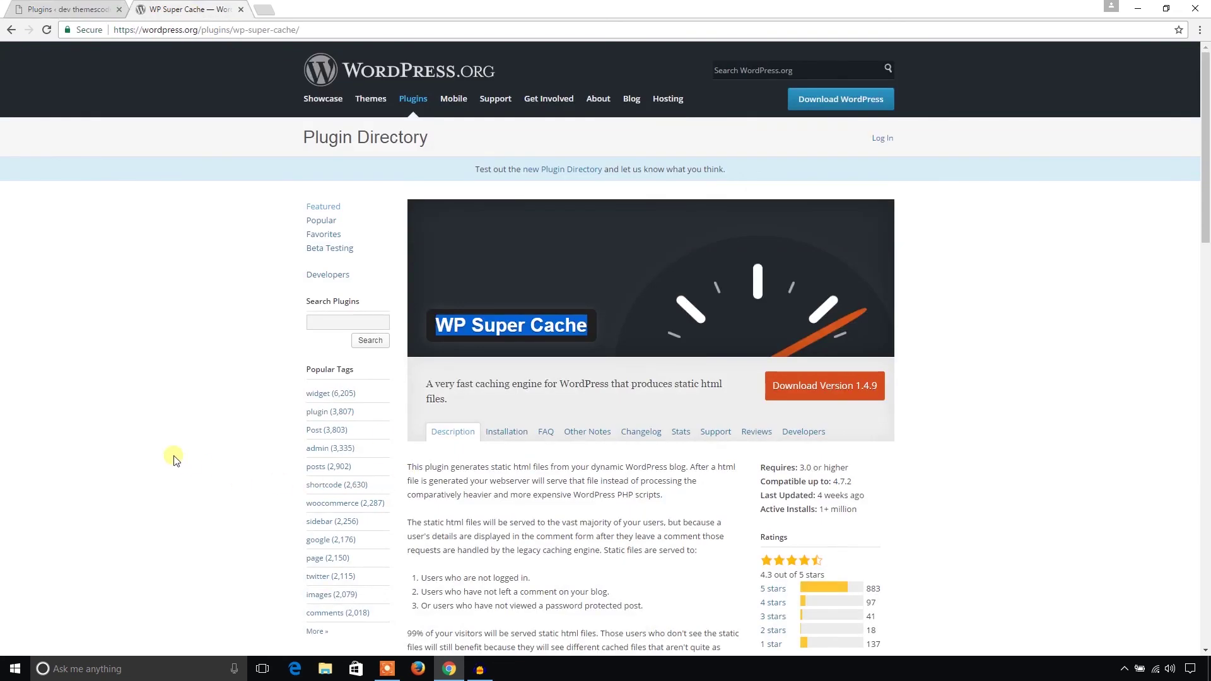